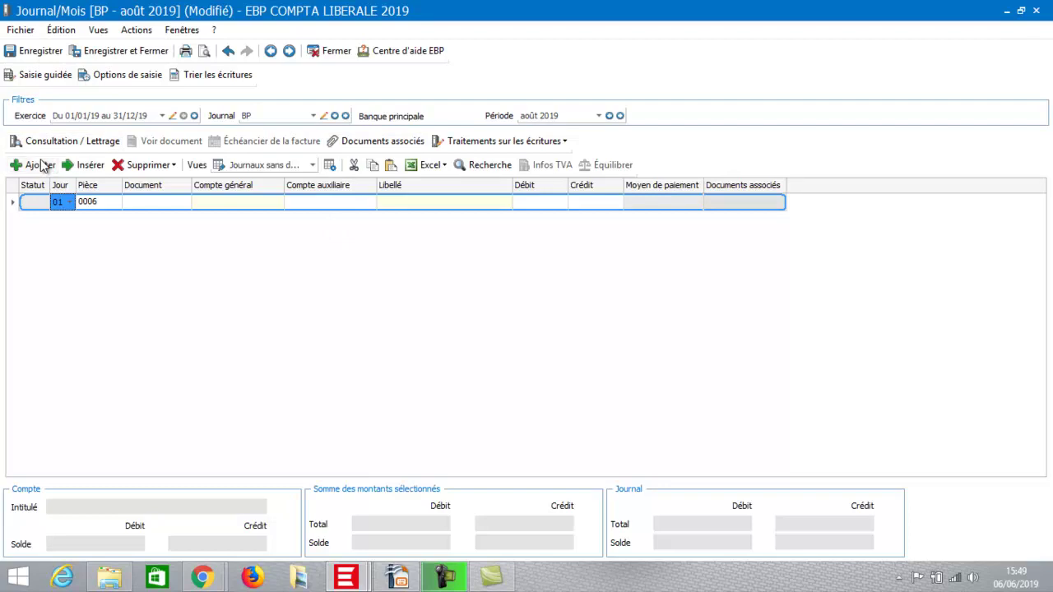
# Create general account 64115 titled RSI from the first entry line and save it for use on that line
pyautogui.click(252, 203)
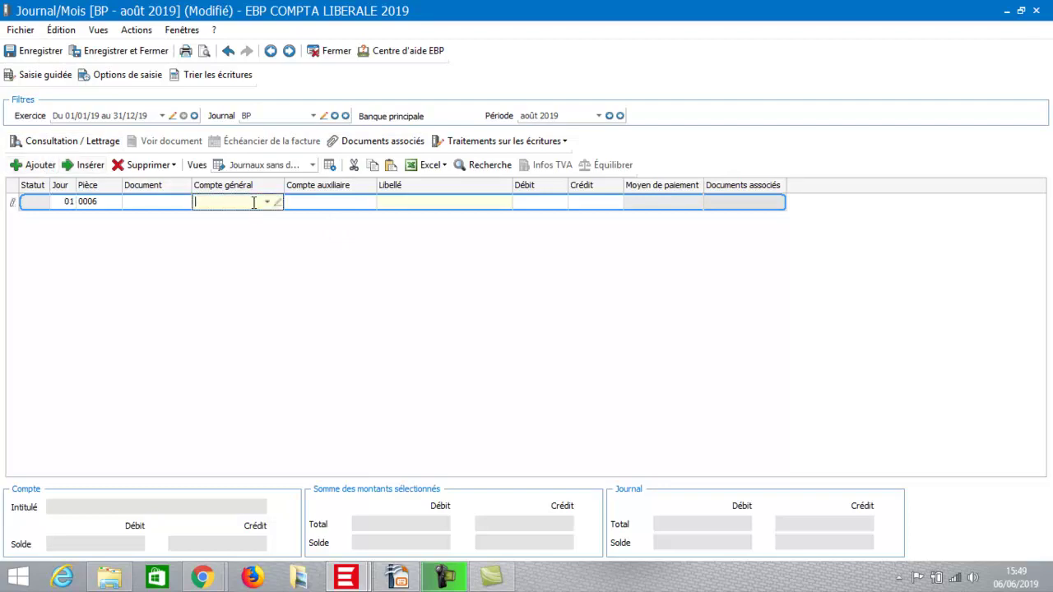
pyautogui.write('641150')
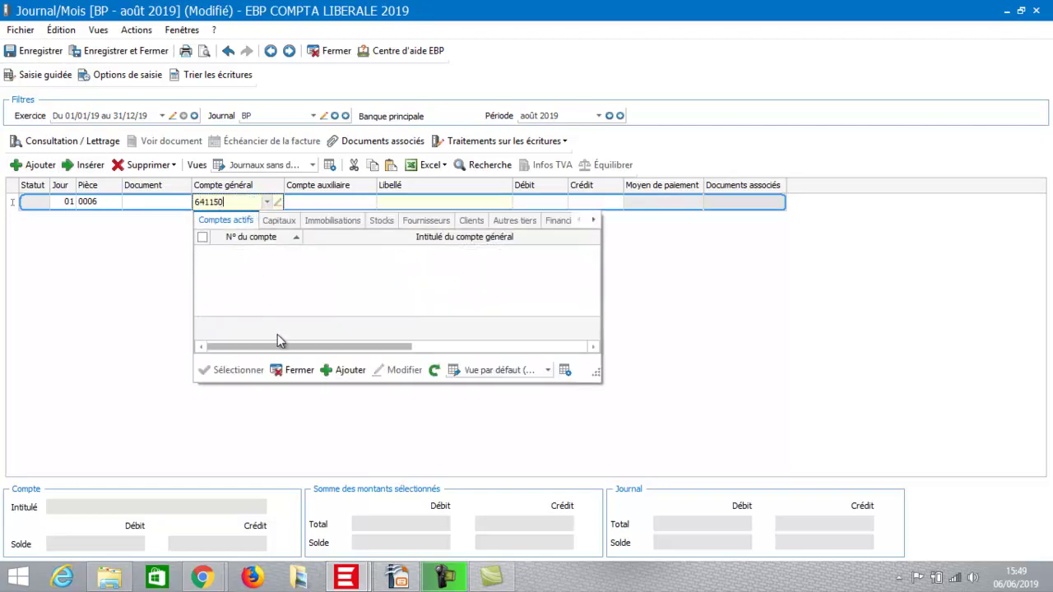
pyautogui.click(349, 370)
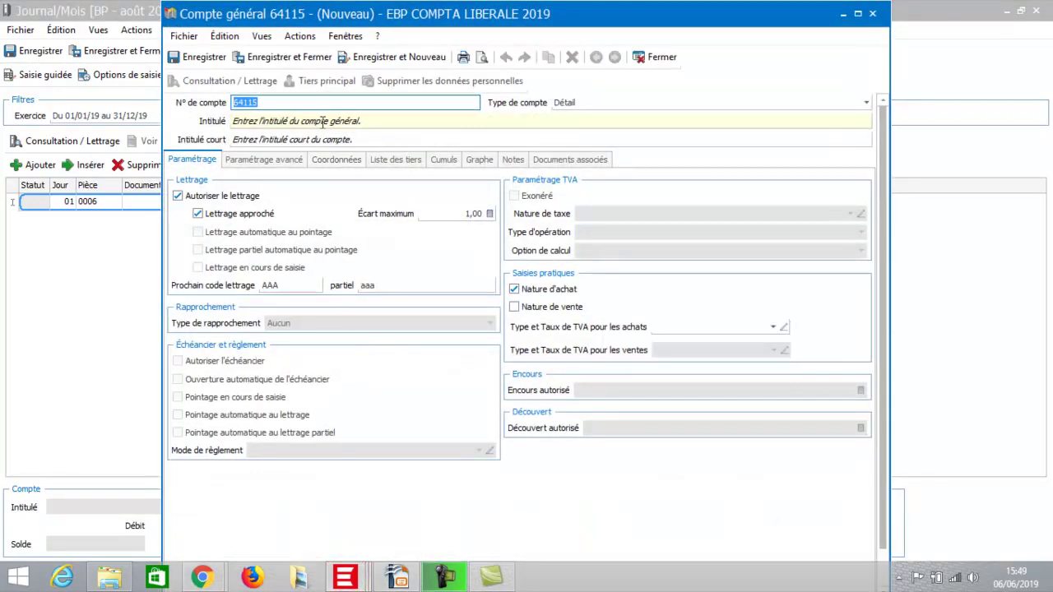
pyautogui.click(315, 125)
pyautogui.write('R')
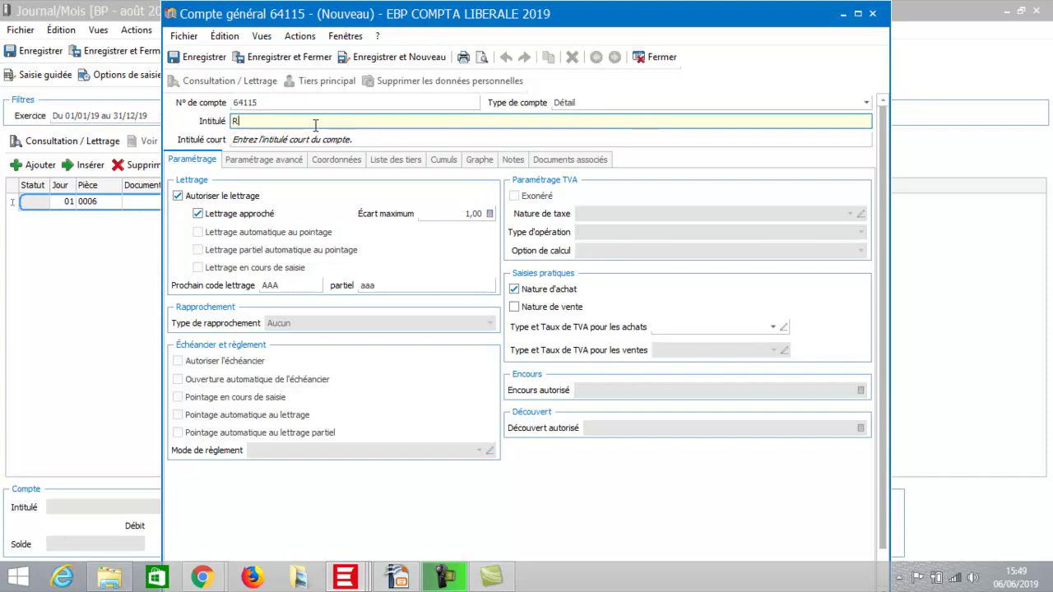
pyautogui.write('SI')
pyautogui.click(287, 57)
# Enter a debit of 2000 on the account 64115 line, accept Chèque as payment method and generate the bank counterpart line
pyautogui.write('2000')
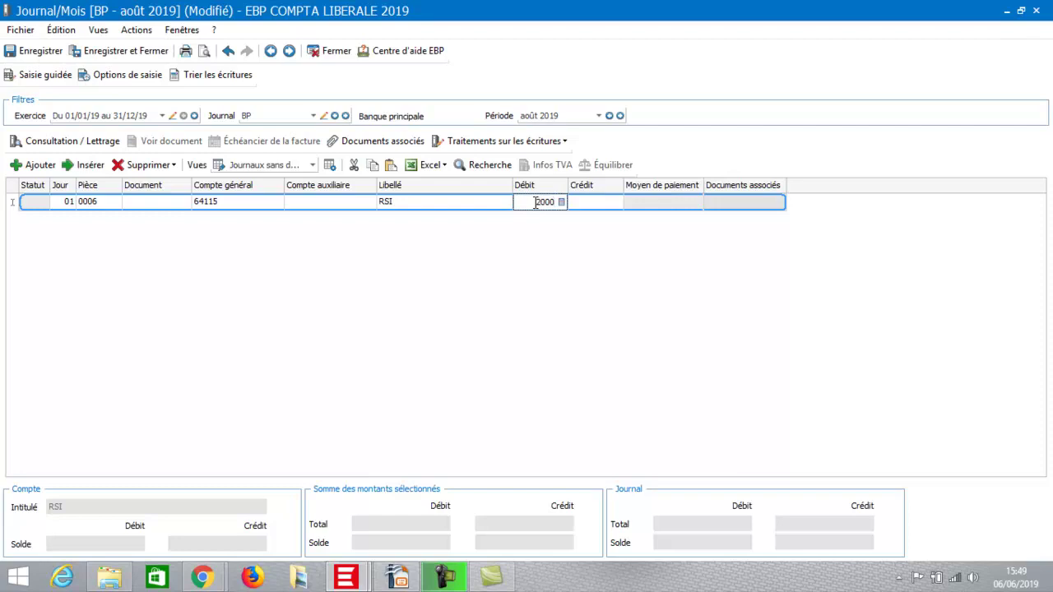
pyautogui.press('Tab')
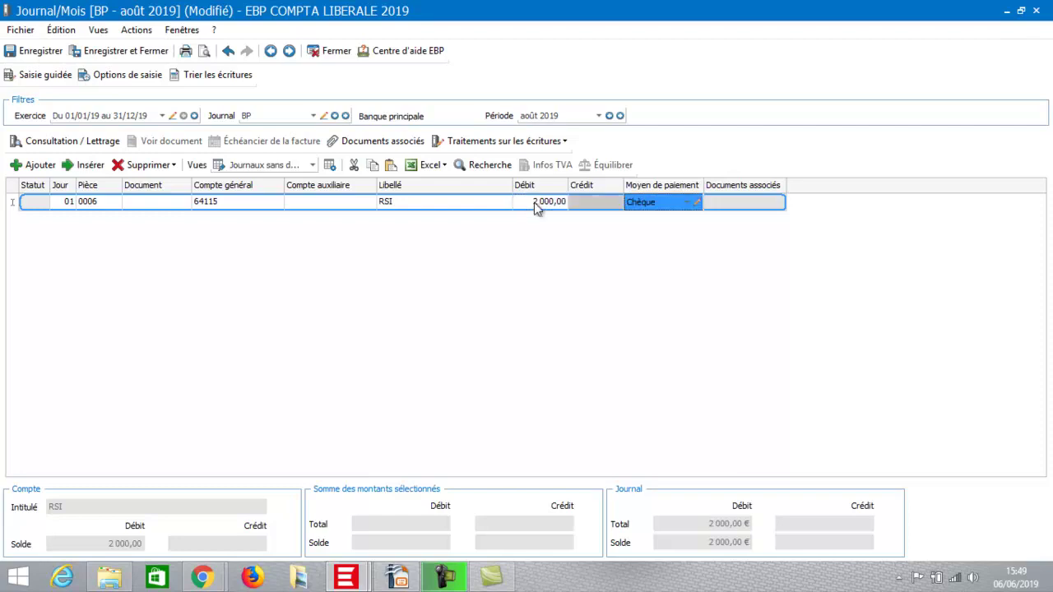
pyautogui.press('Return')
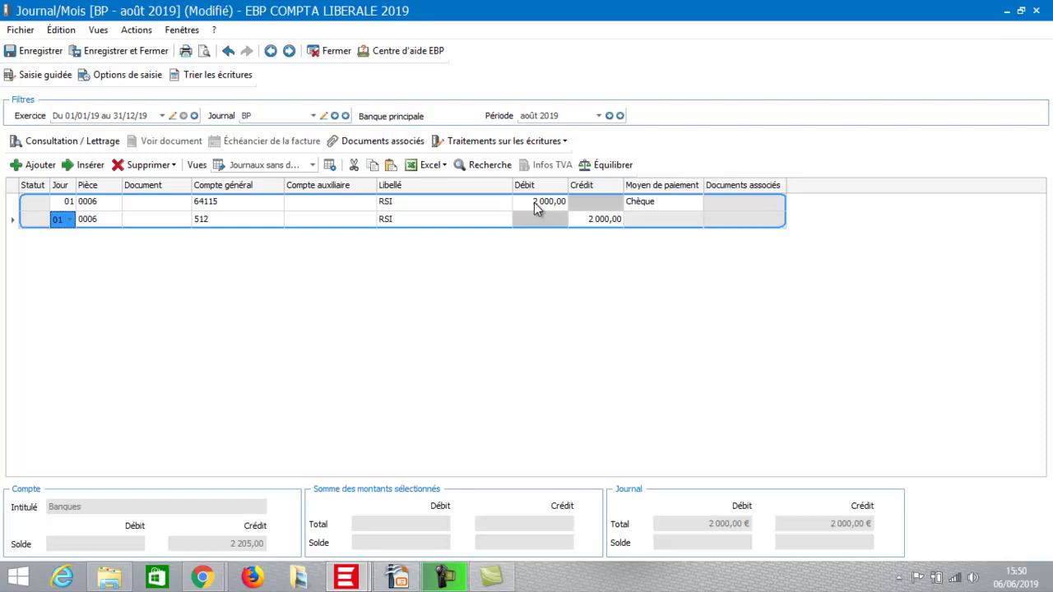
# Add a new journal entry and create general account 64116 titled URSSAF for its line
pyautogui.click(35, 167)
pyautogui.click(214, 246)
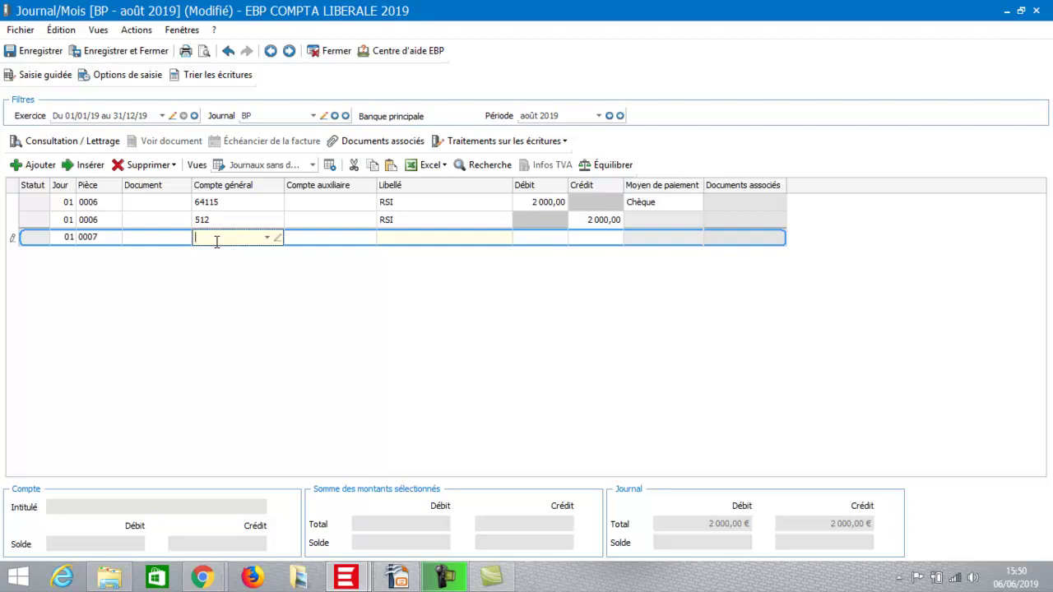
pyautogui.write('6')
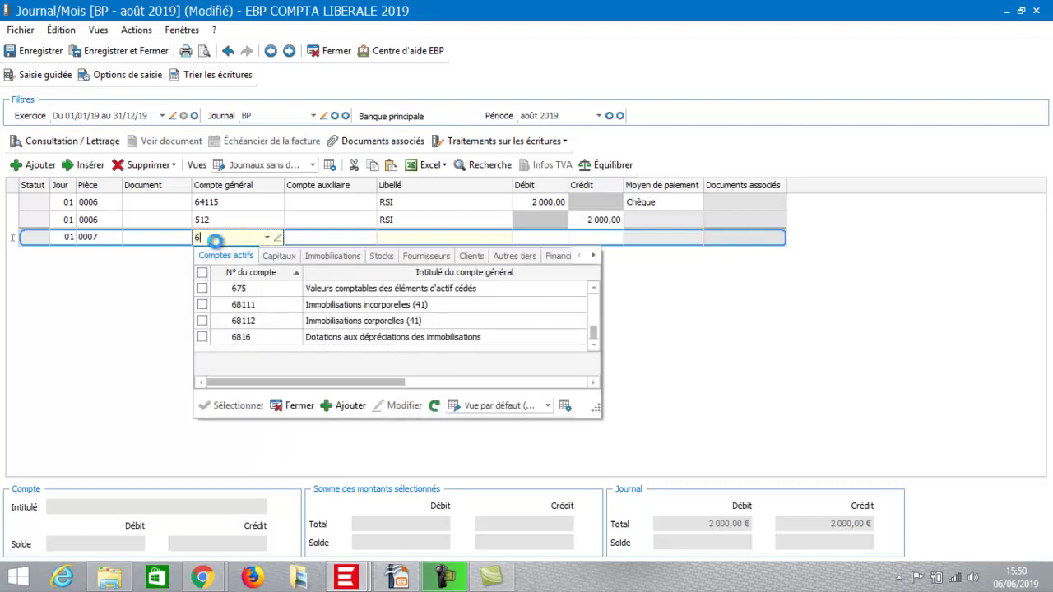
pyautogui.write('411')
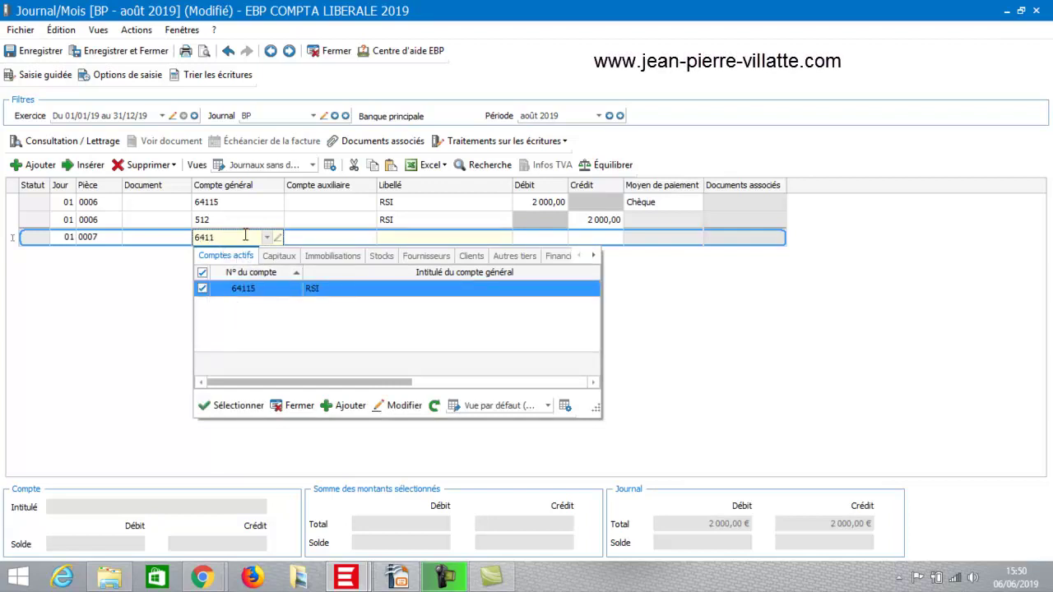
pyautogui.write('6')
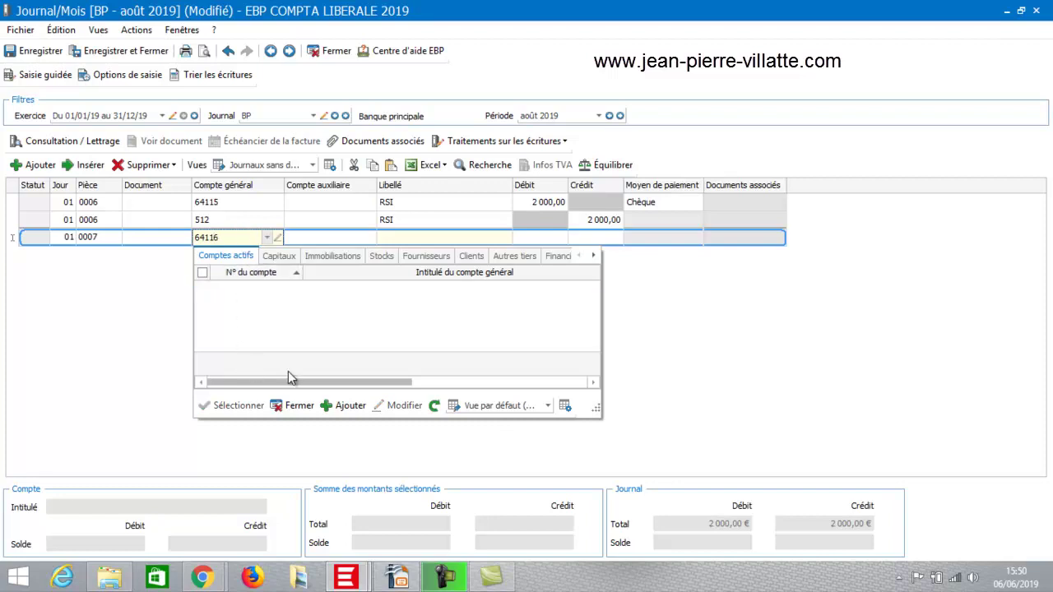
pyautogui.click(344, 406)
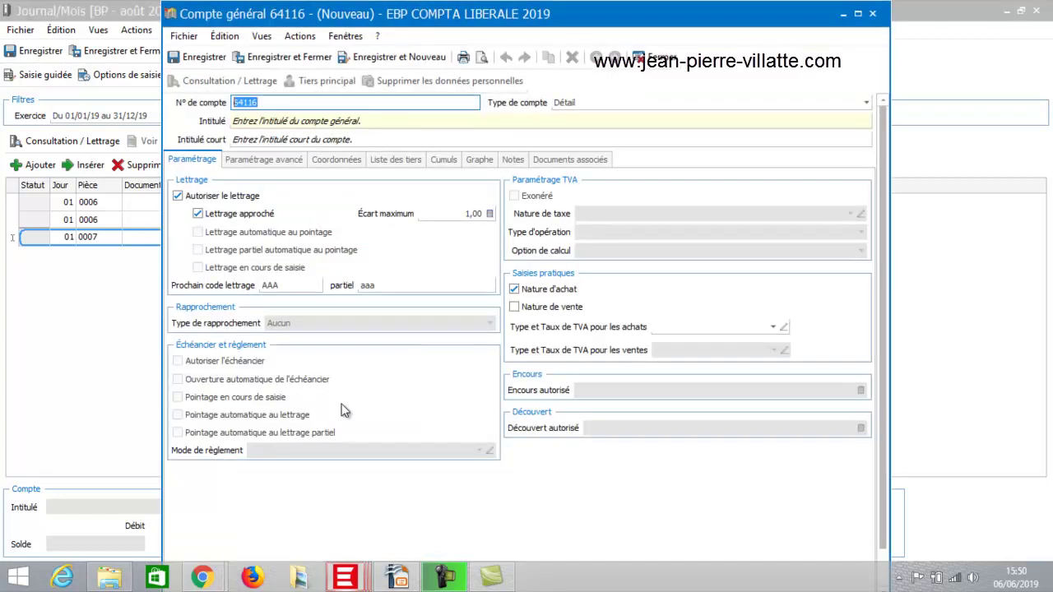
pyautogui.click(323, 121)
pyautogui.write('URSSAF')
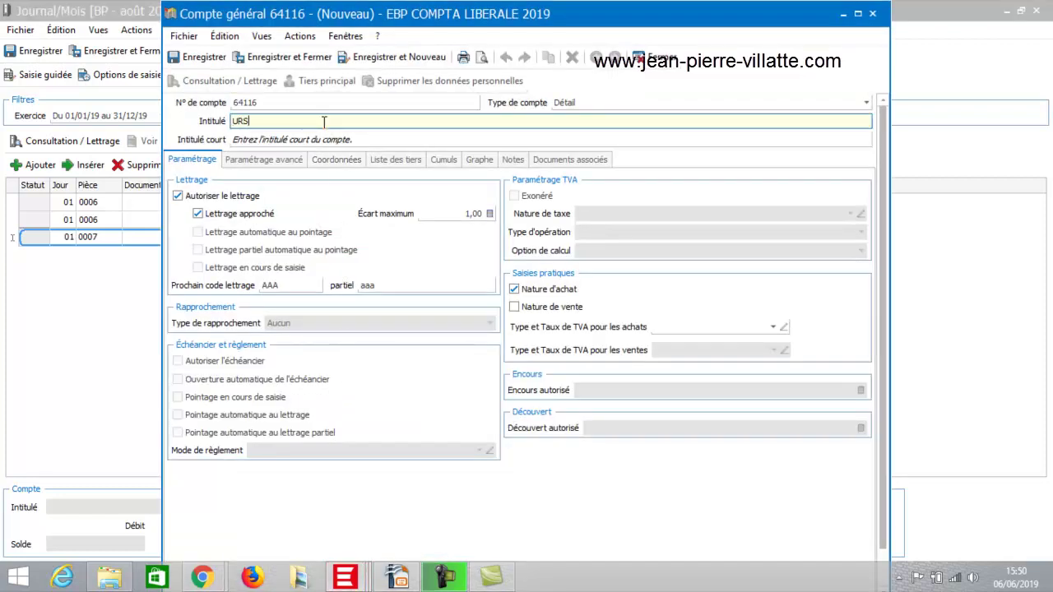
pyautogui.click(312, 54)
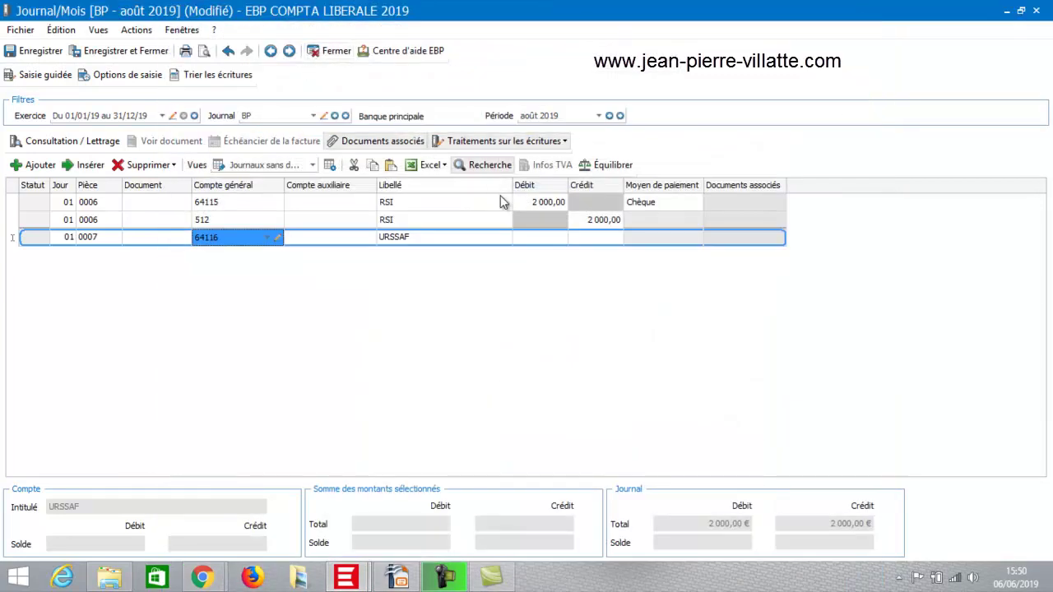
# Enter a debit of 500 on the URSSAF line, accept Chèque as payment method and generate the bank counterpart line
pyautogui.click(530, 244)
pyautogui.click(530, 238)
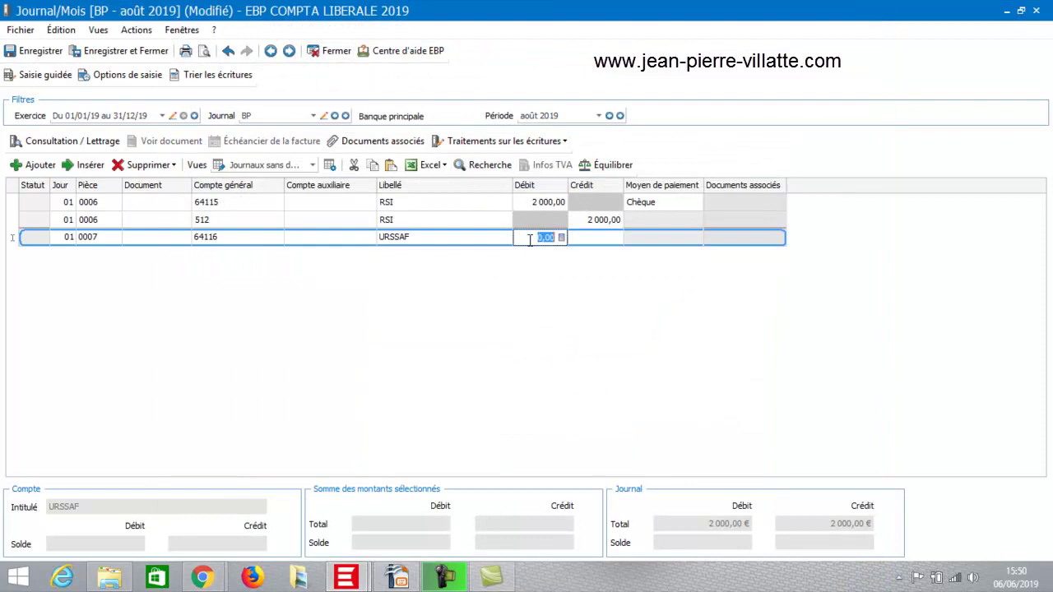
pyautogui.write('500')
pyautogui.press('Tab')
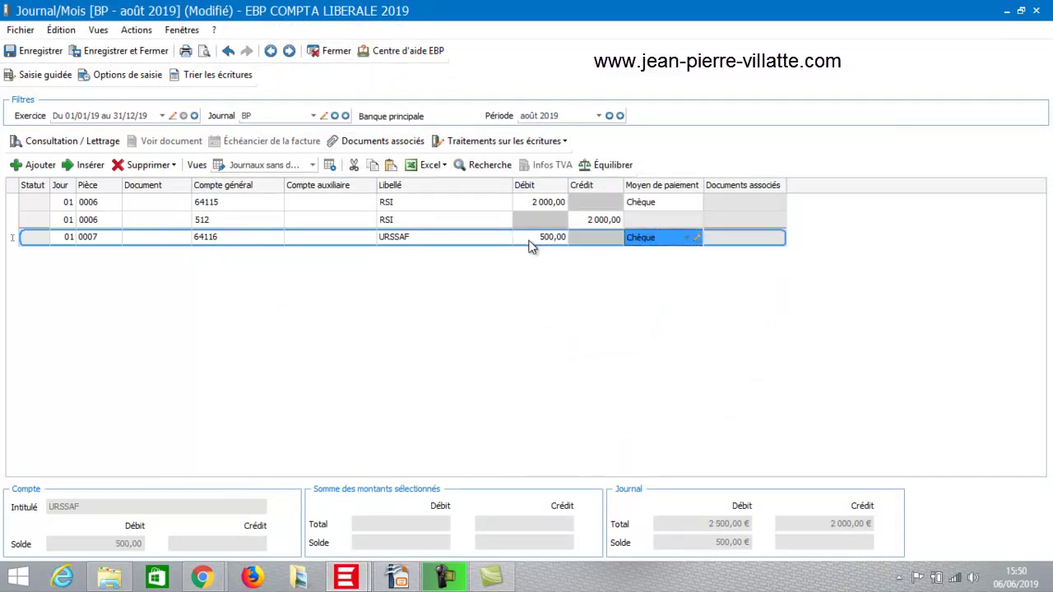
pyautogui.press('Tab')
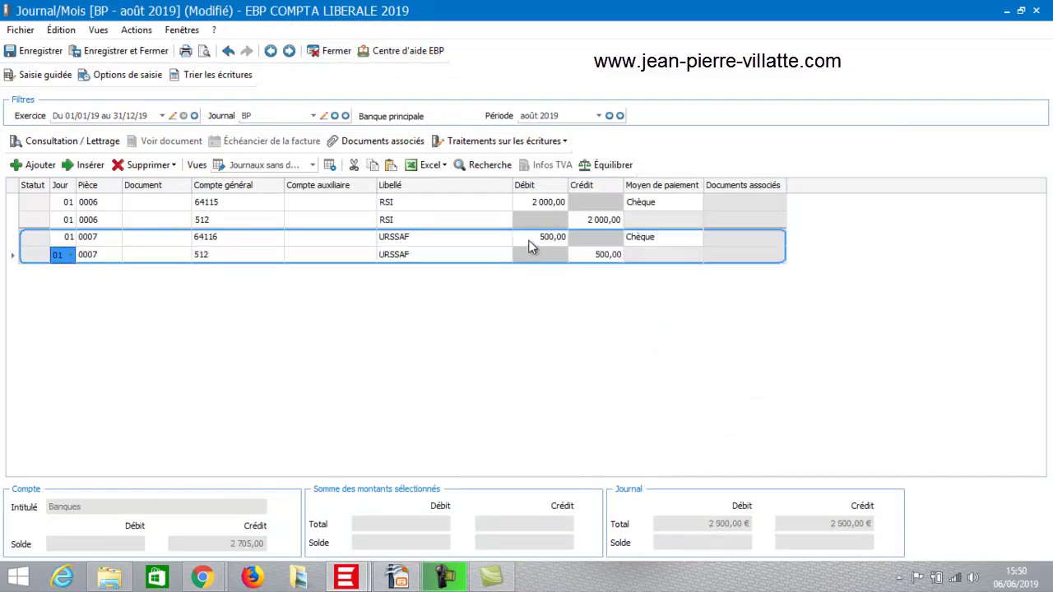
# Add a new journal entry and create general account 64112 titled RSI for its line
pyautogui.click(33, 165)
pyautogui.click(219, 280)
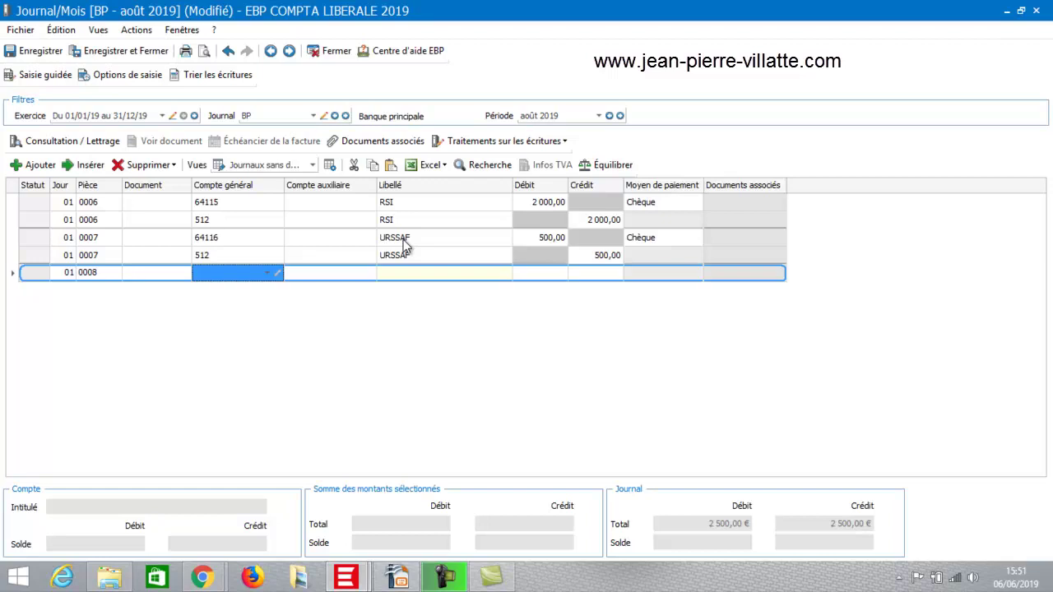
pyautogui.click(218, 274)
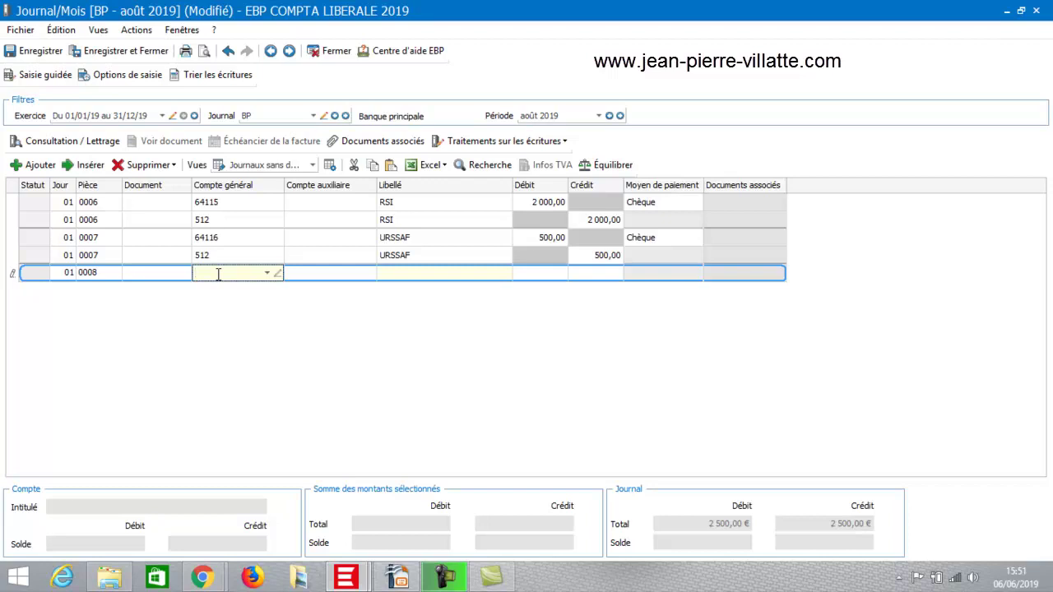
pyautogui.write('64112')
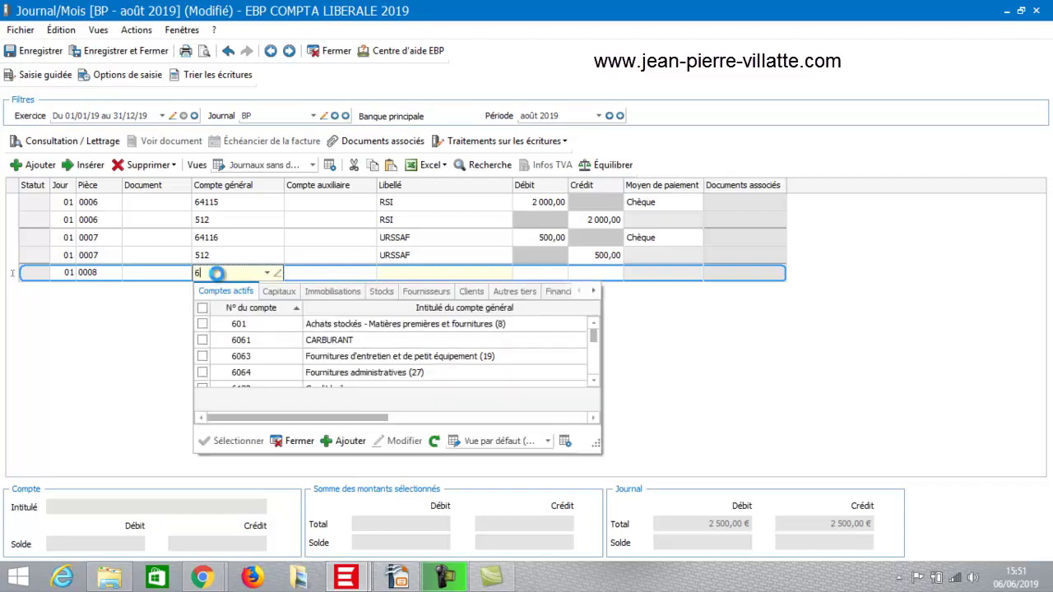
pyautogui.click(348, 441)
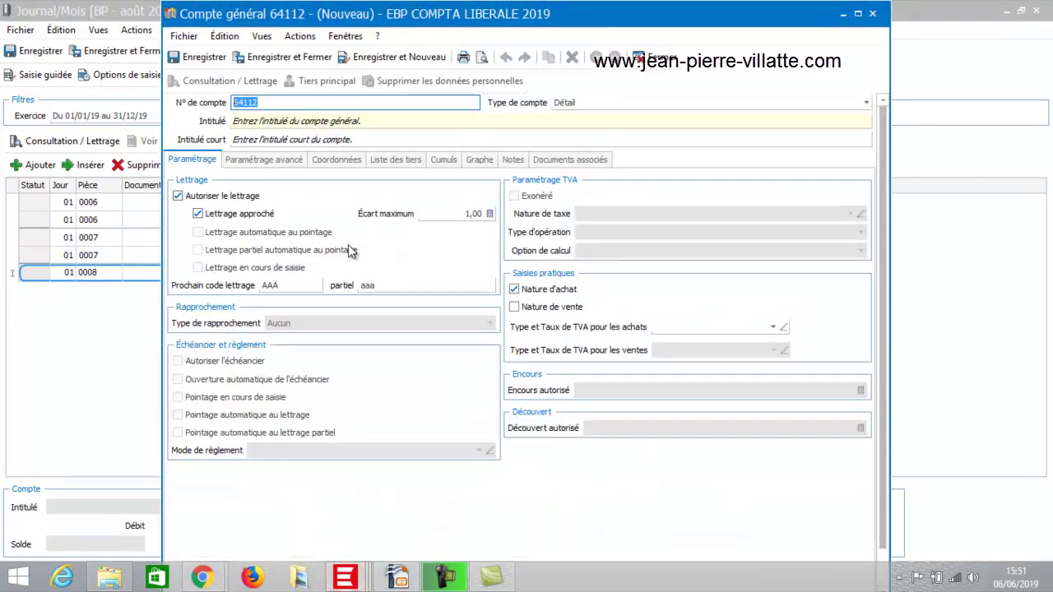
pyautogui.click(332, 121)
pyautogui.write('RS')
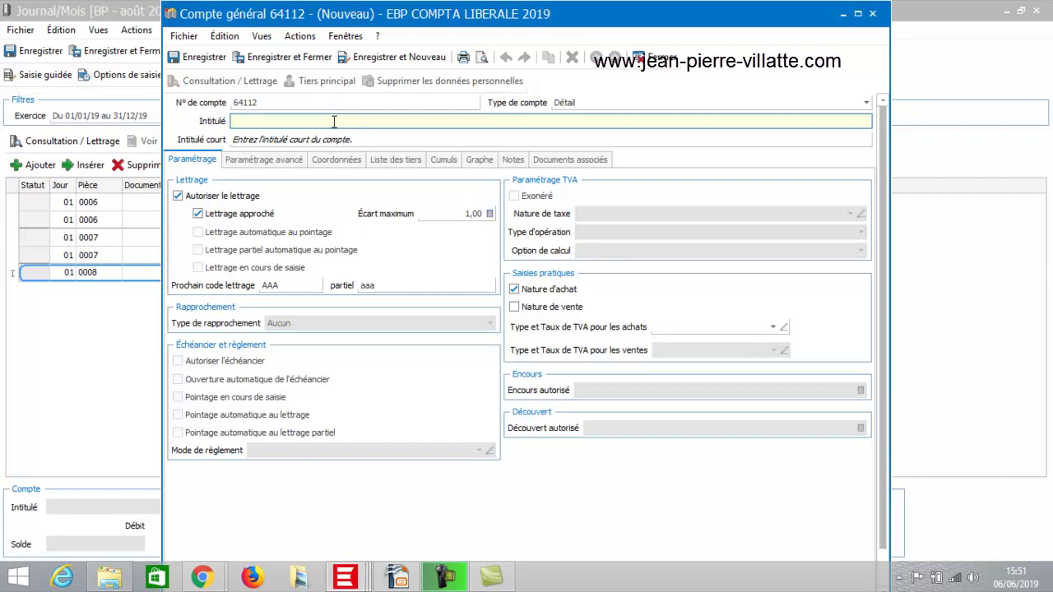
pyautogui.write('I')
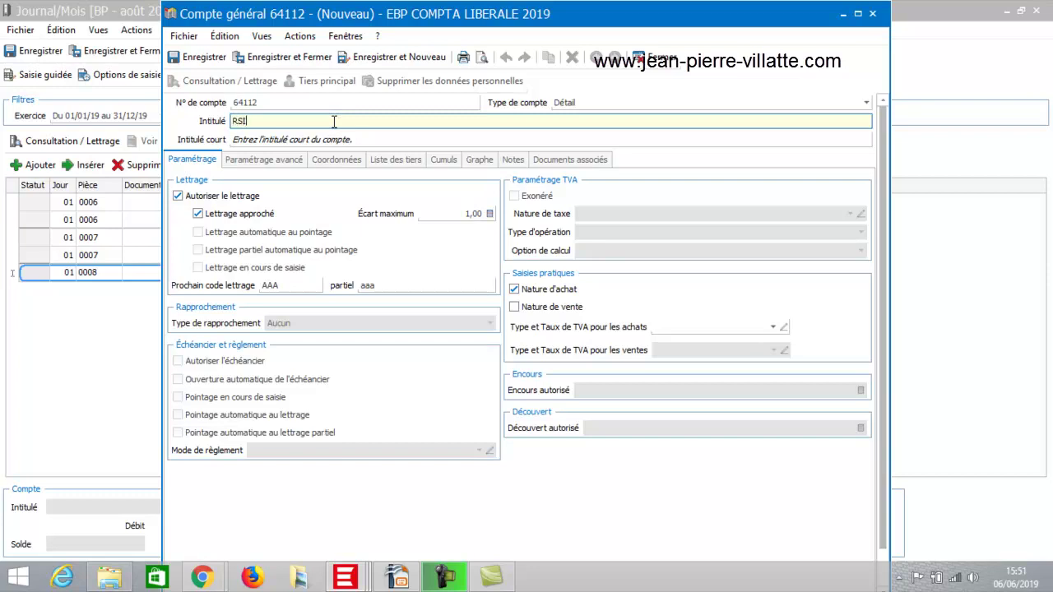
pyautogui.click(296, 57)
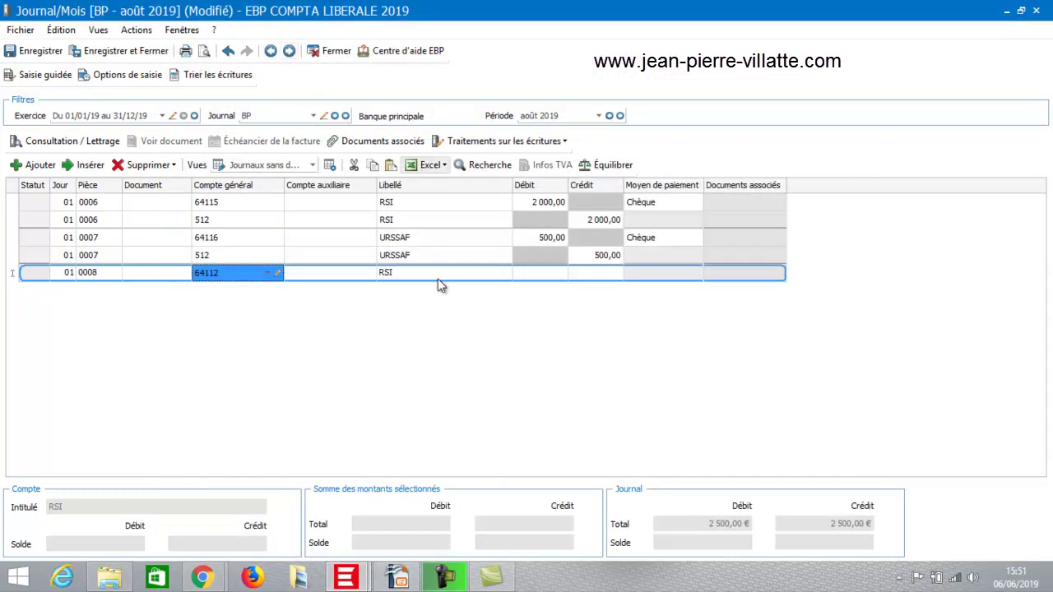
# Enter a debit of 600 on the account 64112 line, accept Chèque as payment method and generate the bank counterpart line
pyautogui.click(544, 272)
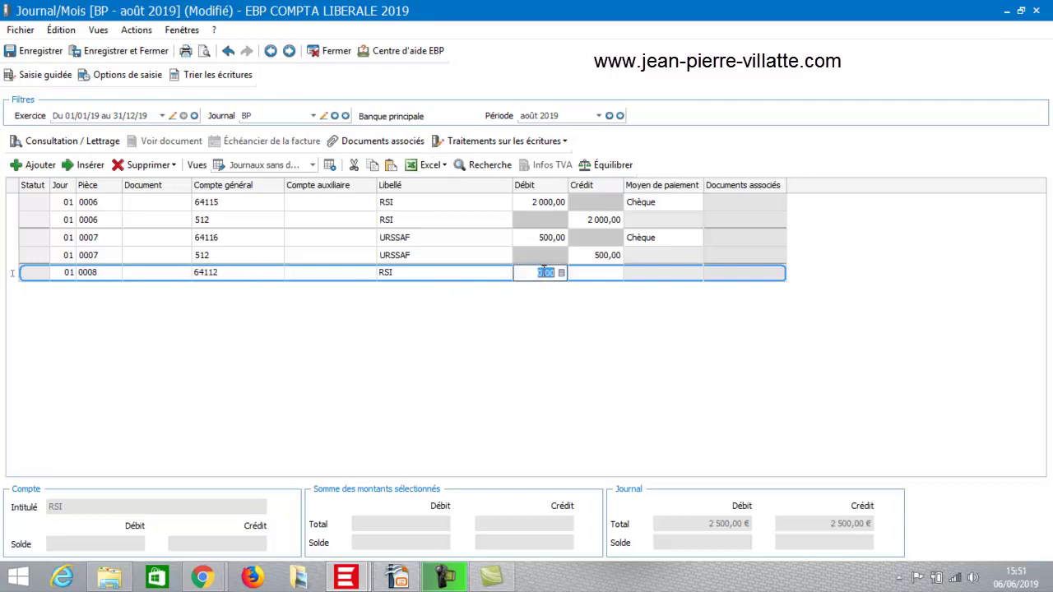
pyautogui.write('600')
pyautogui.press('Tab')
pyautogui.press('Return')
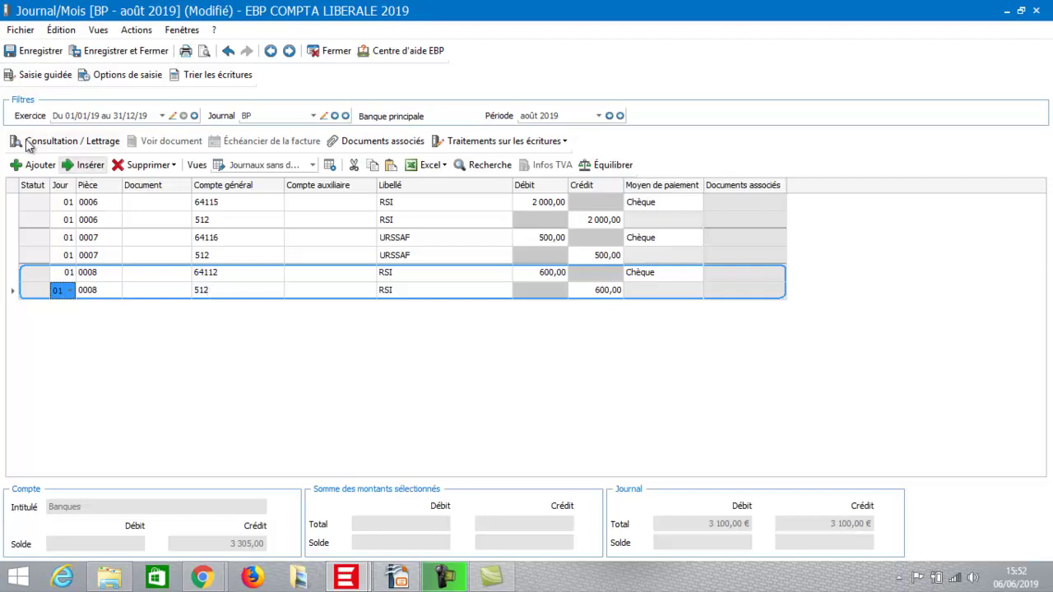
# Add a new journal entry and create general account 64113 titled RETRAITE for its line
pyautogui.click(37, 168)
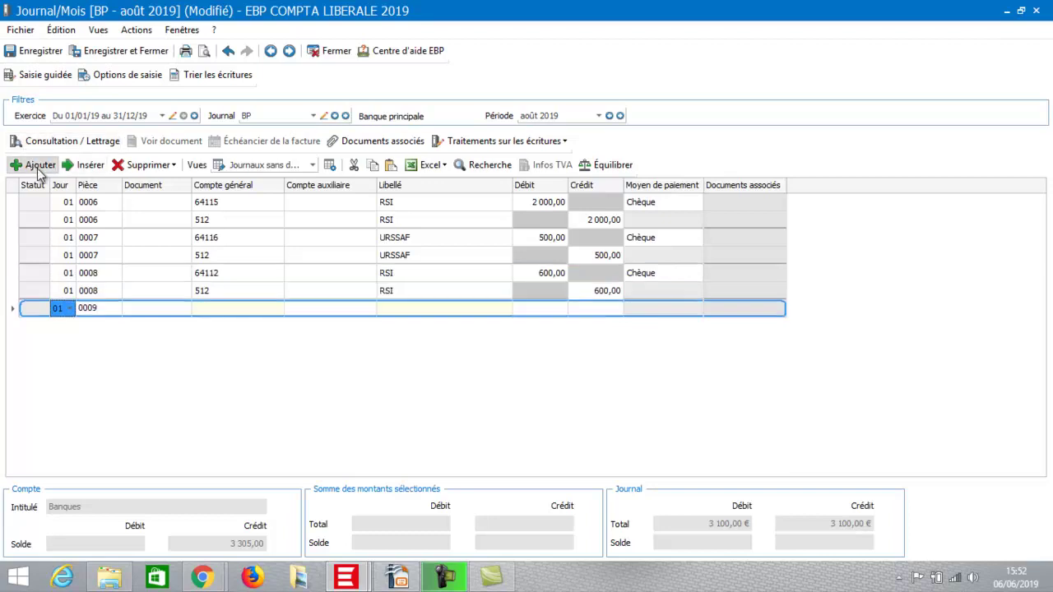
pyautogui.click(226, 308)
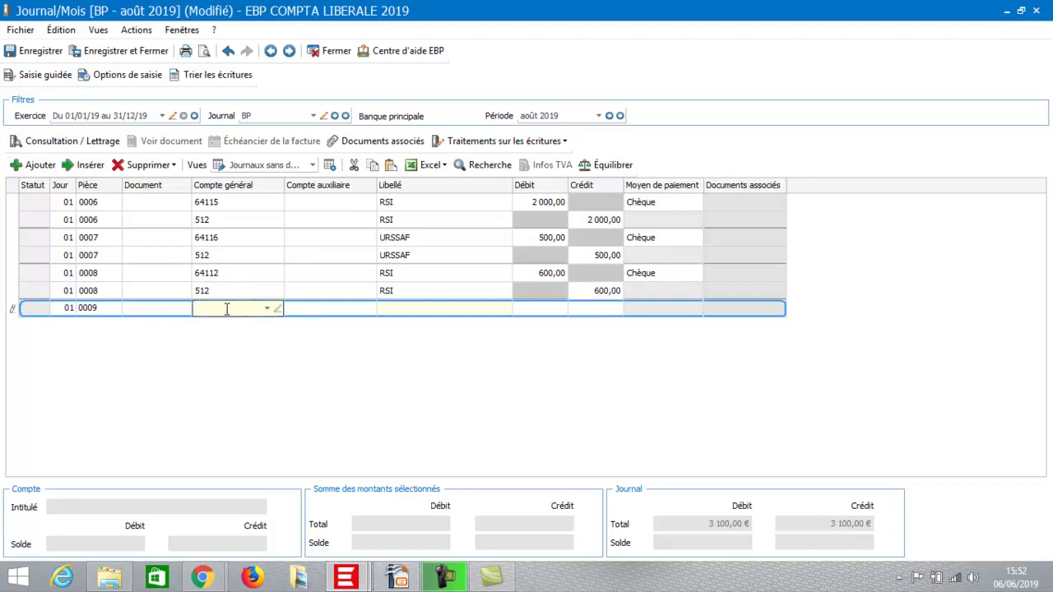
pyautogui.write('6')
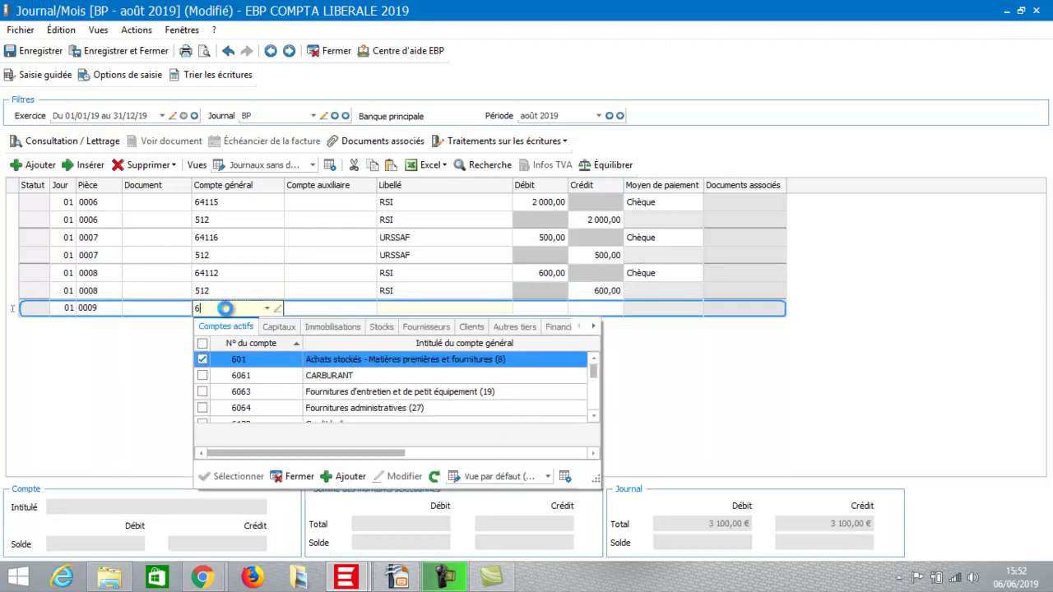
pyautogui.write('4113')
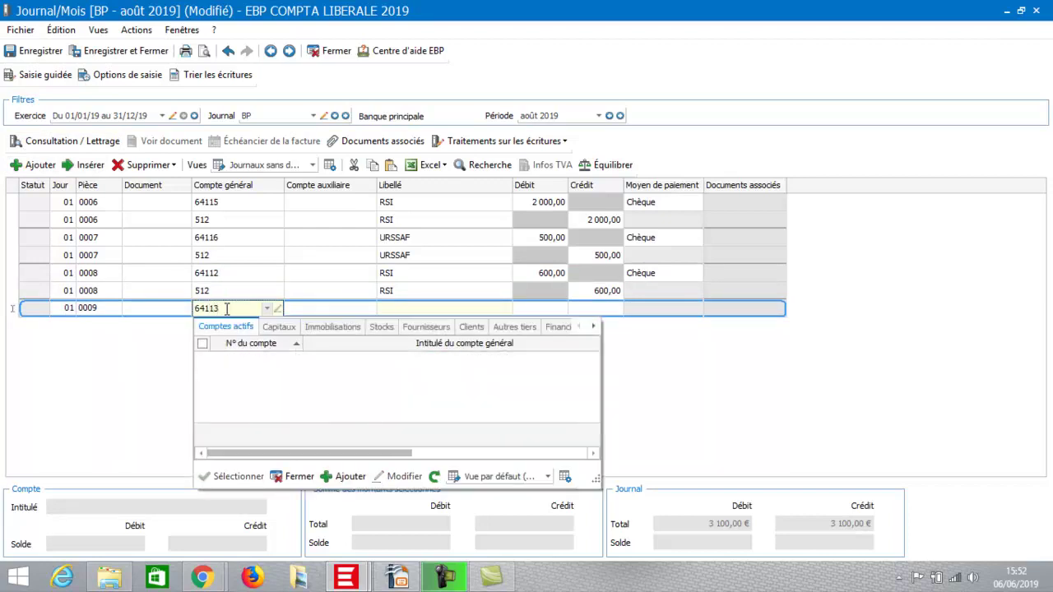
pyautogui.click(346, 477)
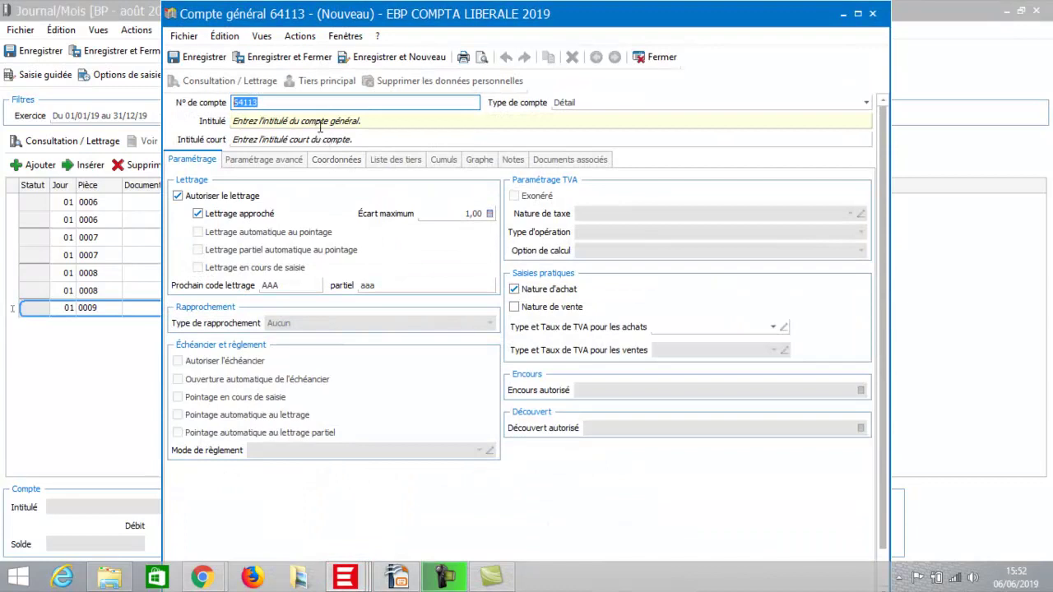
pyautogui.click(320, 124)
pyautogui.write('RETRA')
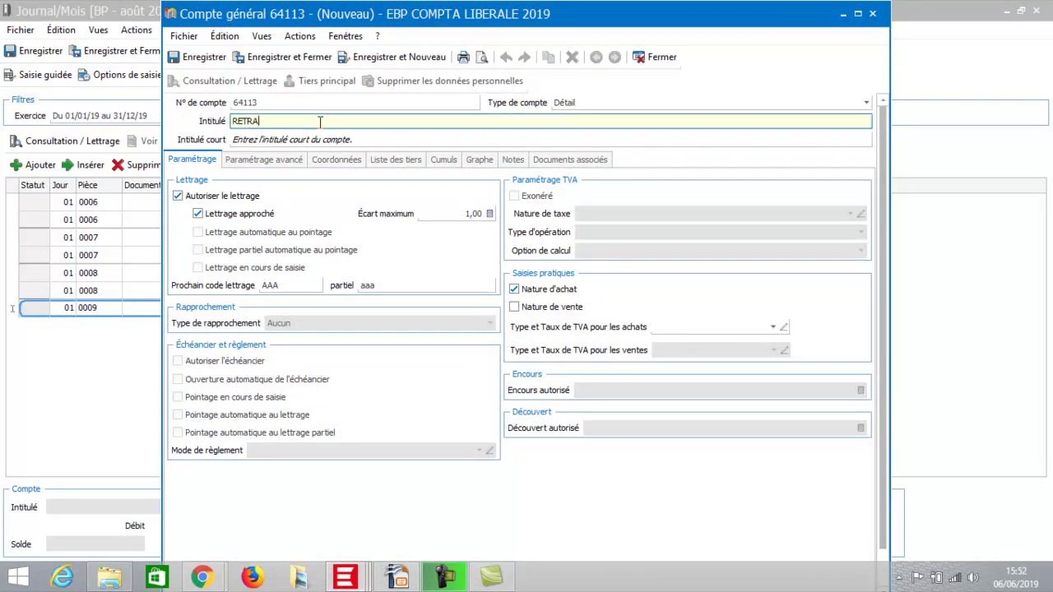
pyautogui.write('ITE')
pyautogui.press('Tab')
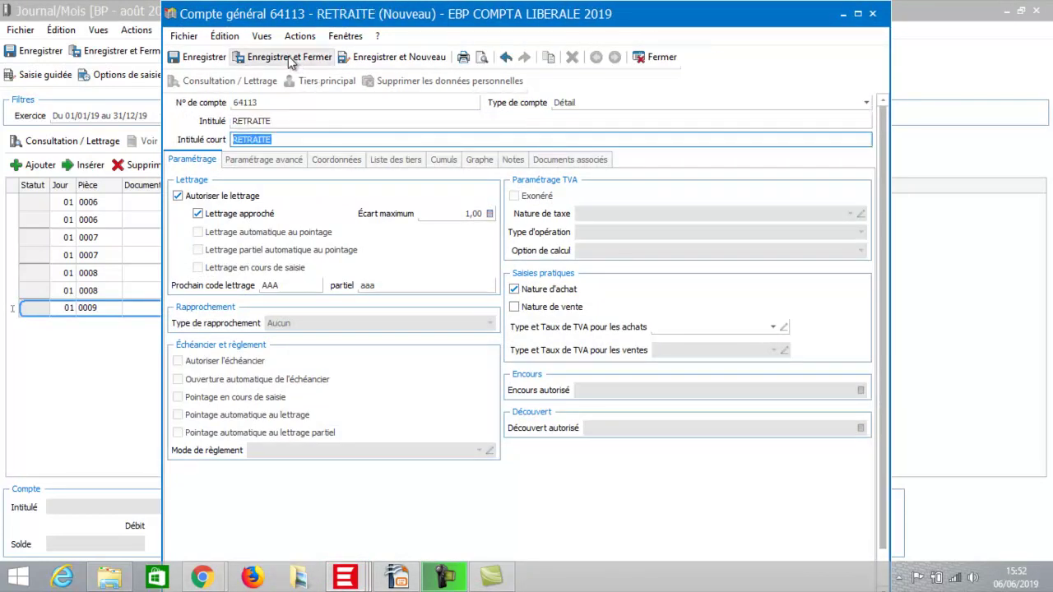
pyautogui.click(288, 56)
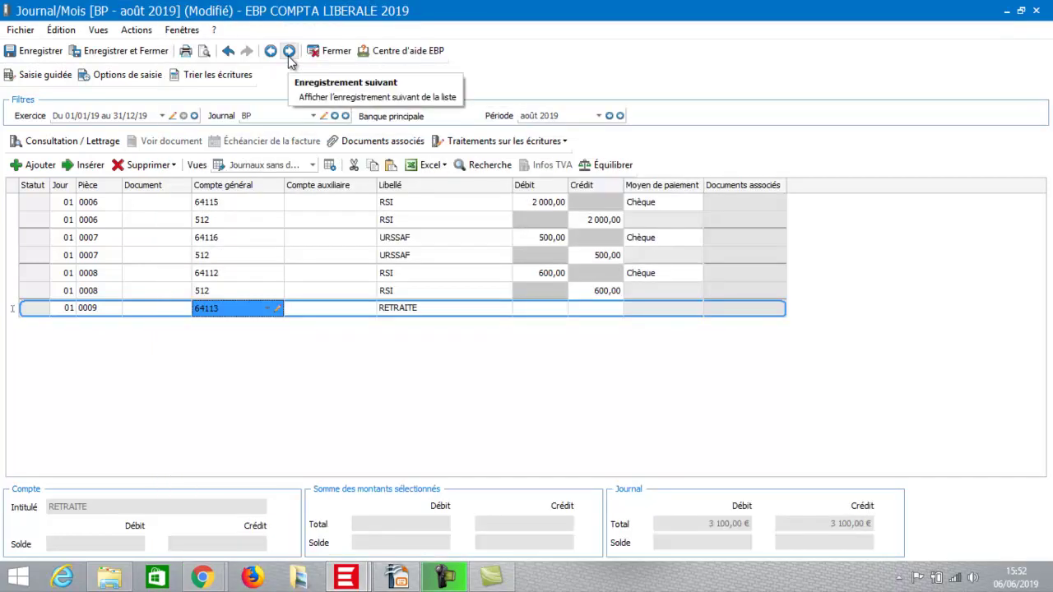
# Enter a debit of 200 on the RETRAITE line, accept Chèque as payment method and generate the bank counterpart line
pyautogui.click(533, 309)
pyautogui.write('200')
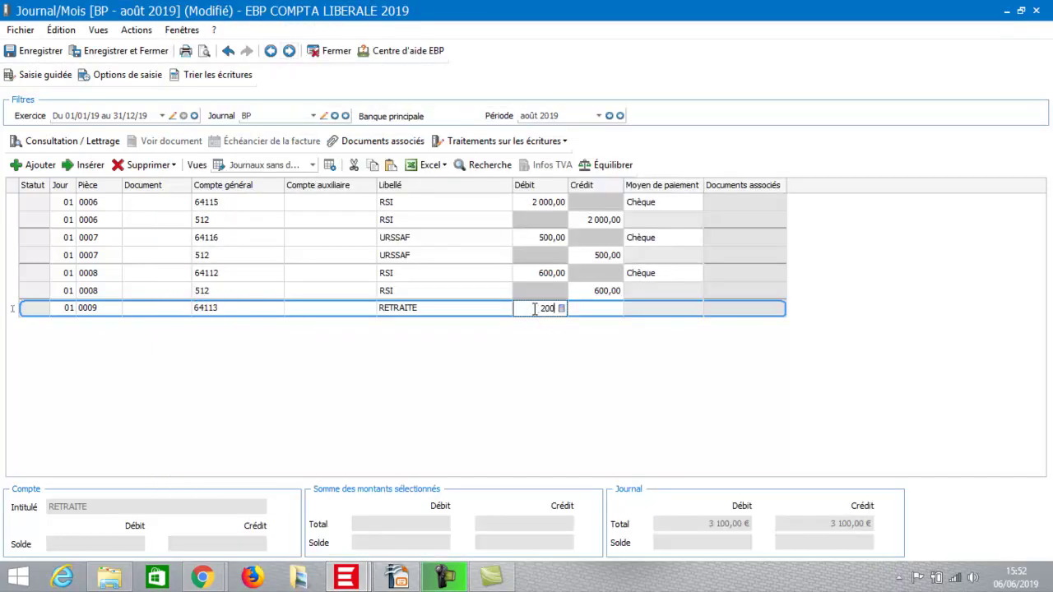
pyautogui.press('Return')
pyautogui.press('Return')
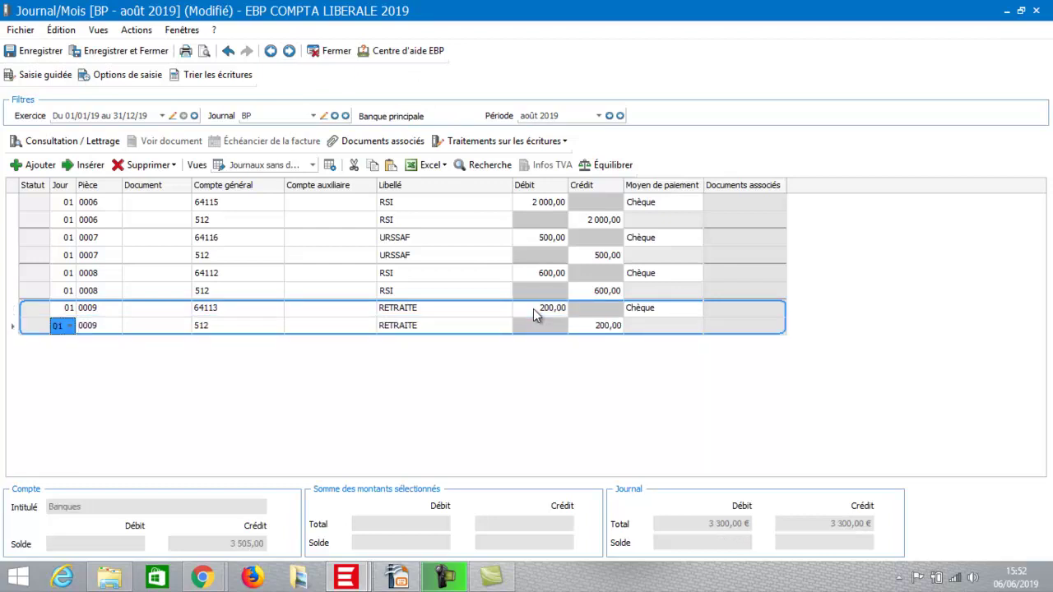